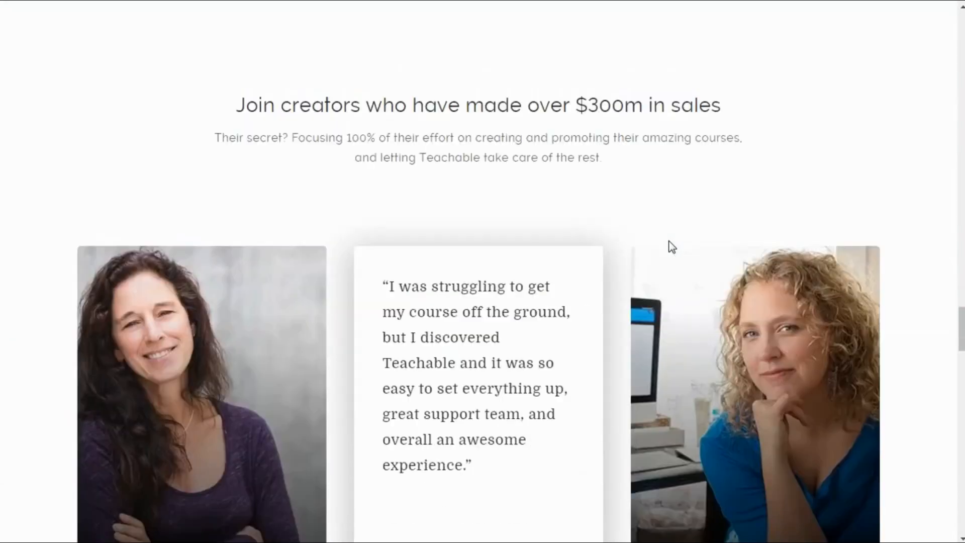
Look through the Teachable homepage, covering the platform statistics, feature descriptions and the five steps for sharing knowledge
left_click_drag(962, 343, 961, 86)
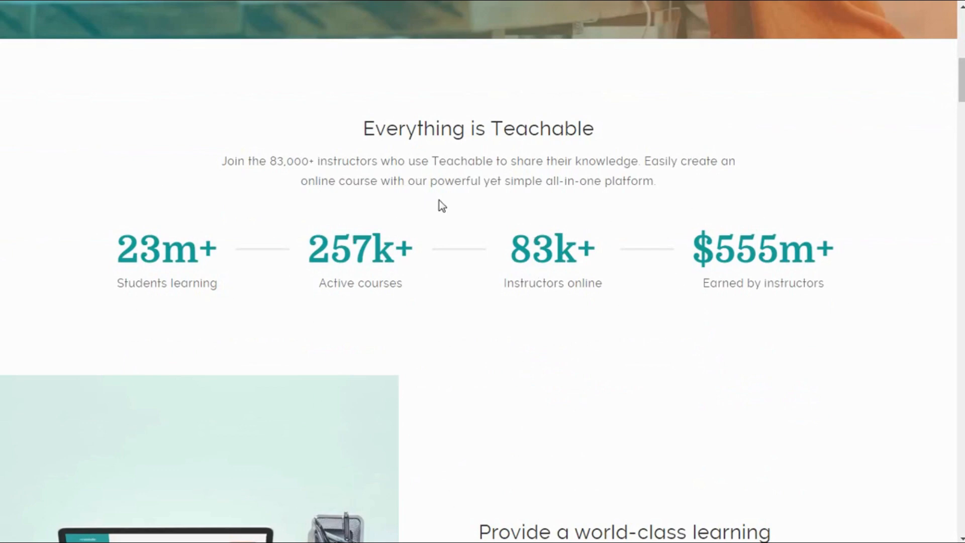
scroll(441, 204, "down", 1)
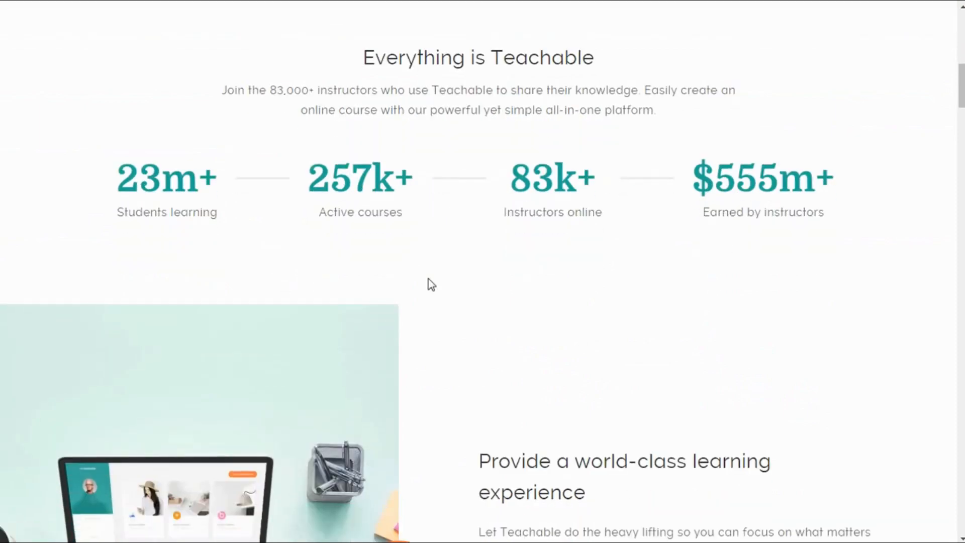
scroll(525, 301, "up", 5)
scroll(525, 301, "down", 4)
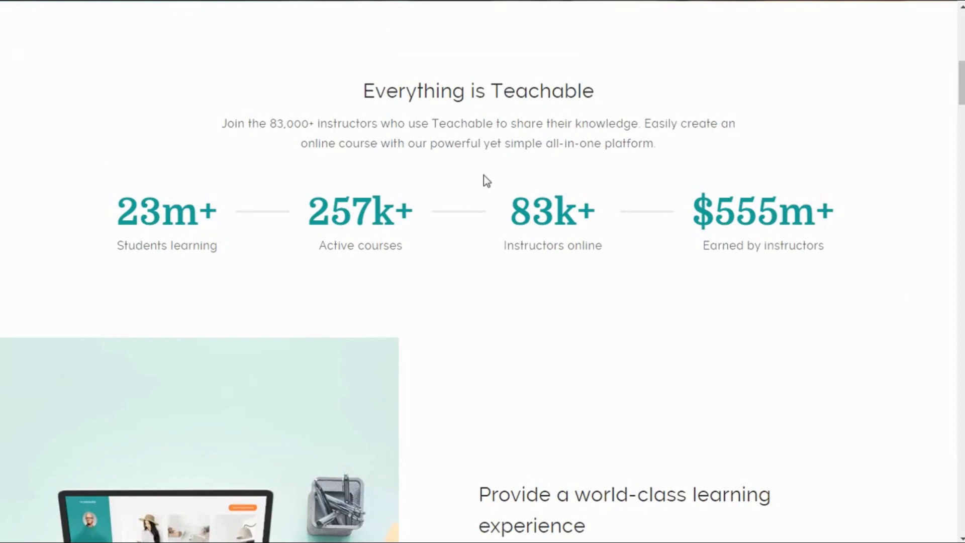
scroll(428, 297, "up", 8)
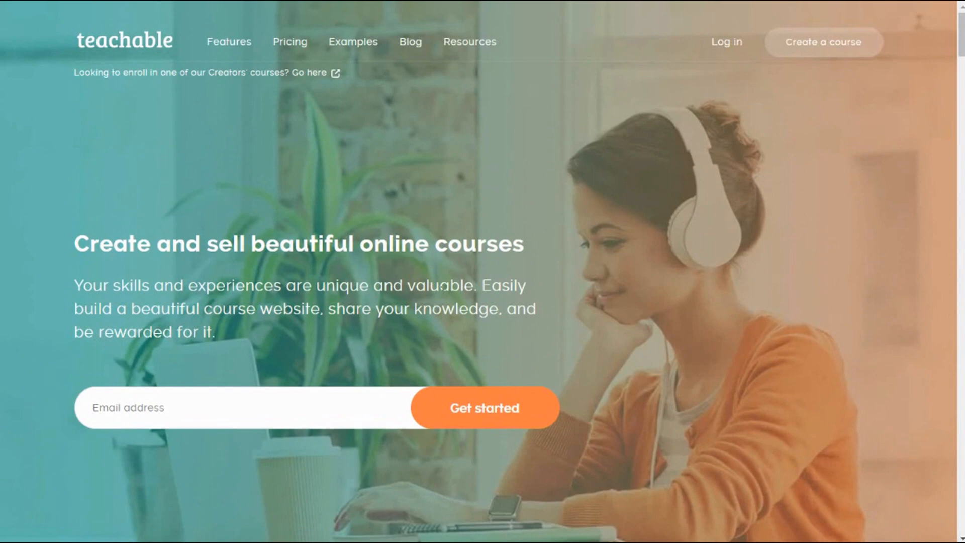
scroll(442, 288, "down", 16)
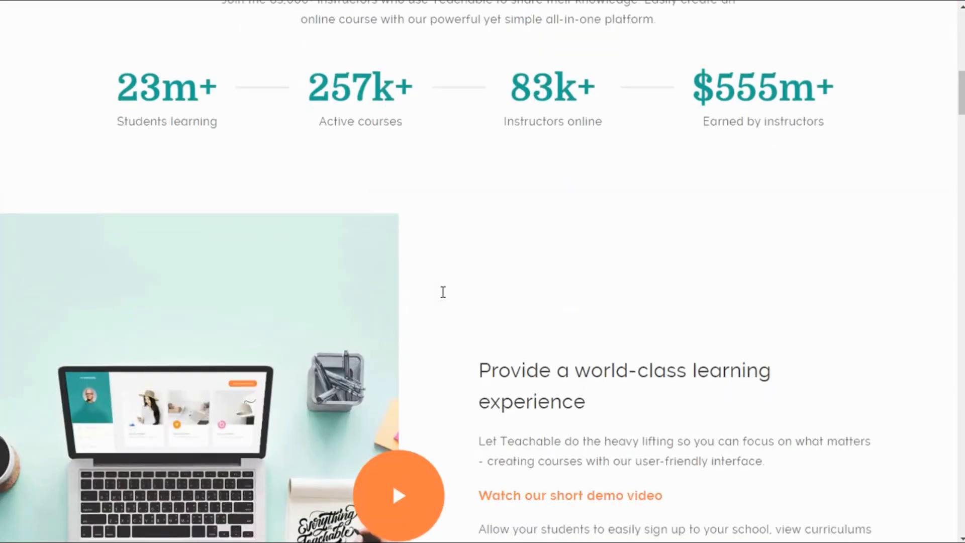
scroll(443, 292, "down", 9)
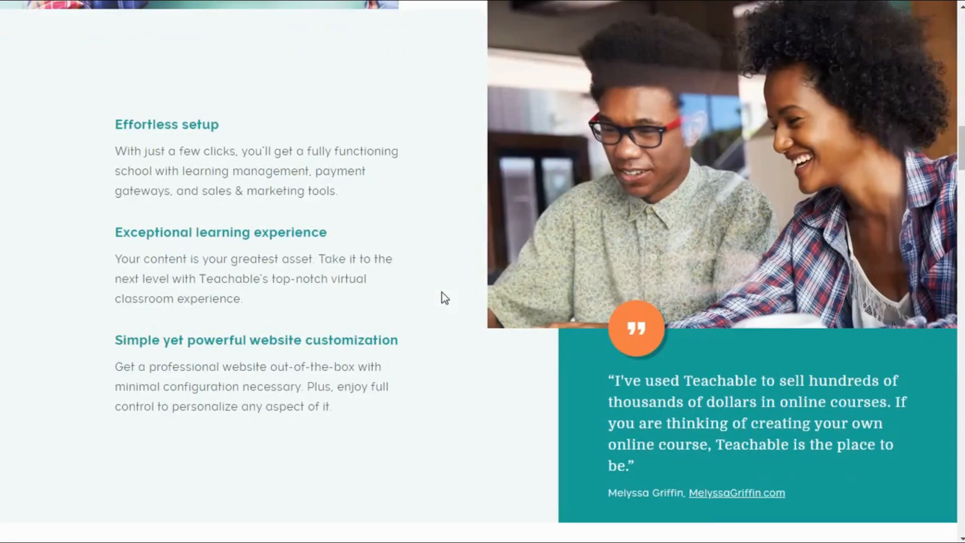
scroll(442, 297, "down", 5)
scroll(442, 297, "up", 6)
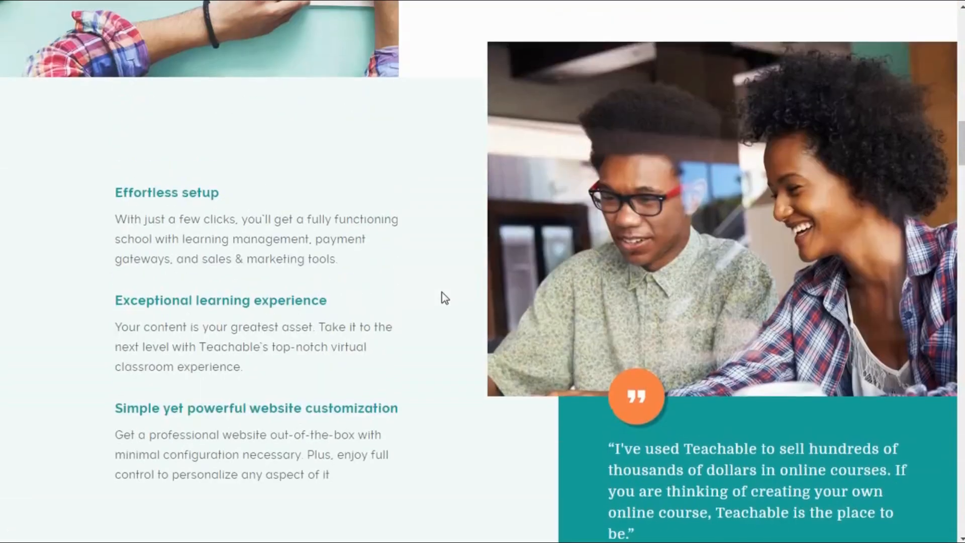
scroll(276, 432, "down", 15)
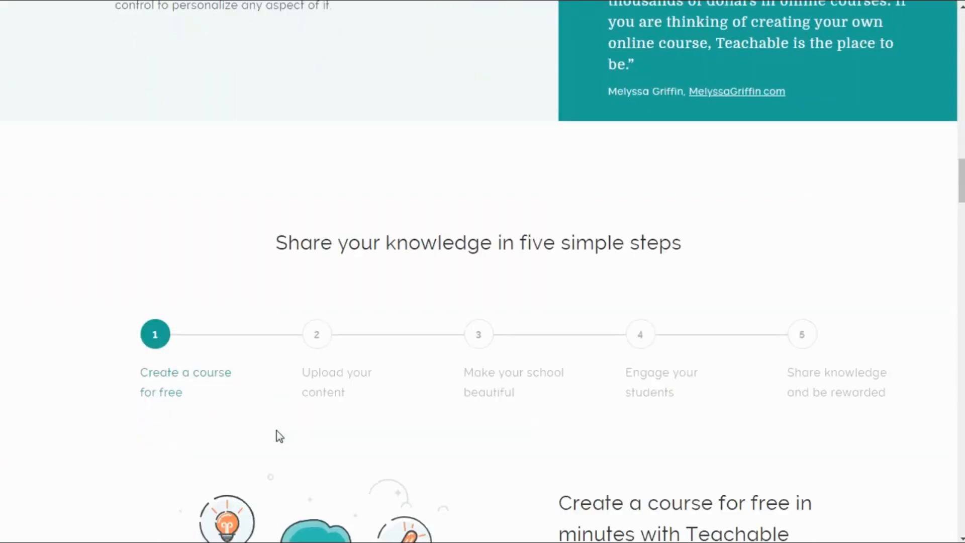
scroll(483, 272, "down", 3)
scroll(482, 271, "up", 2)
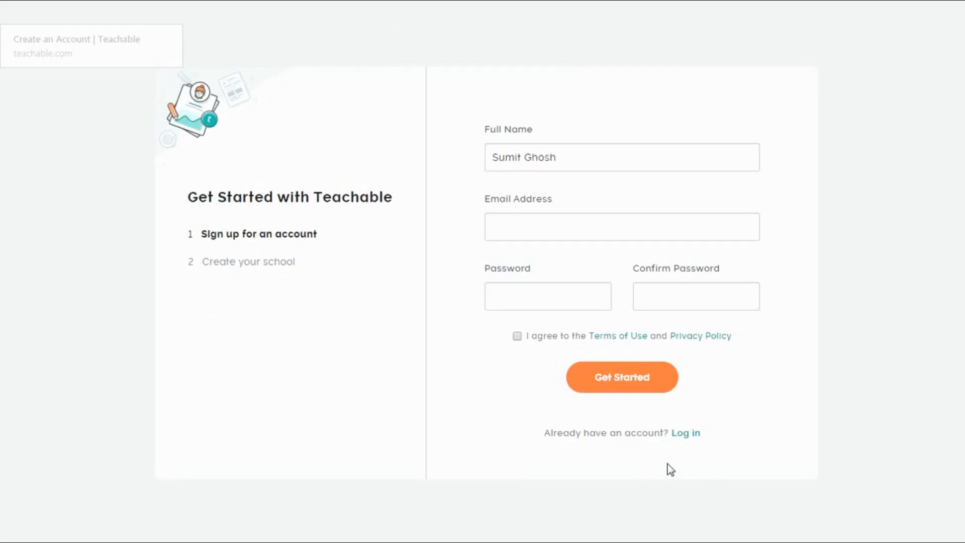
Fill in the email address, password and password confirmation, agree to the Terms of Use and Privacy Policy, and submit the sign-up
left_click(520, 228)
key("ctrl+v")
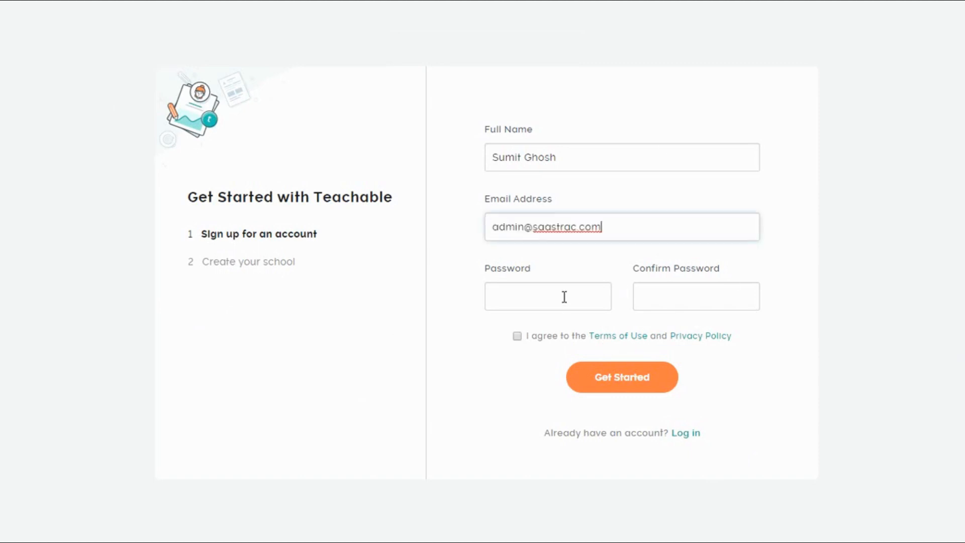
left_click(551, 292)
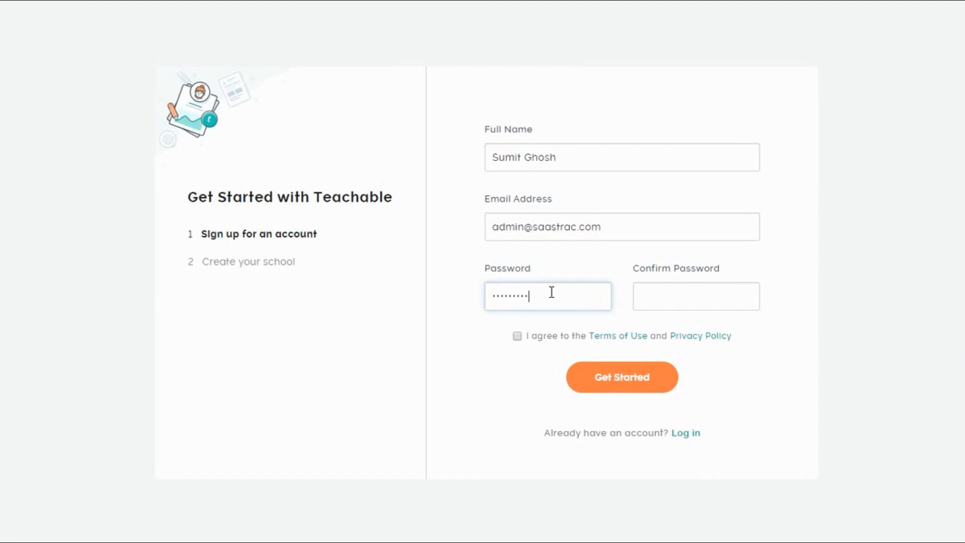
left_click(676, 300)
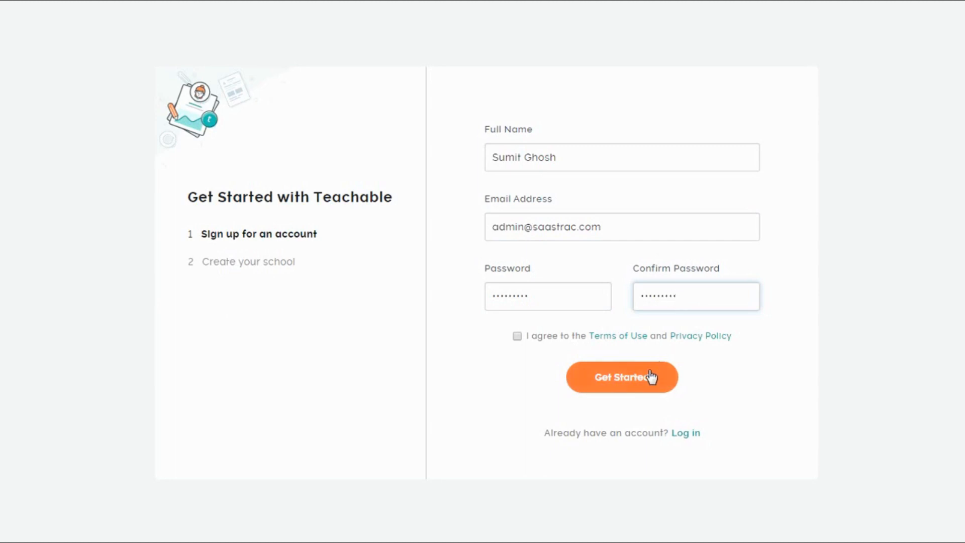
left_click(545, 337)
left_click(608, 388)
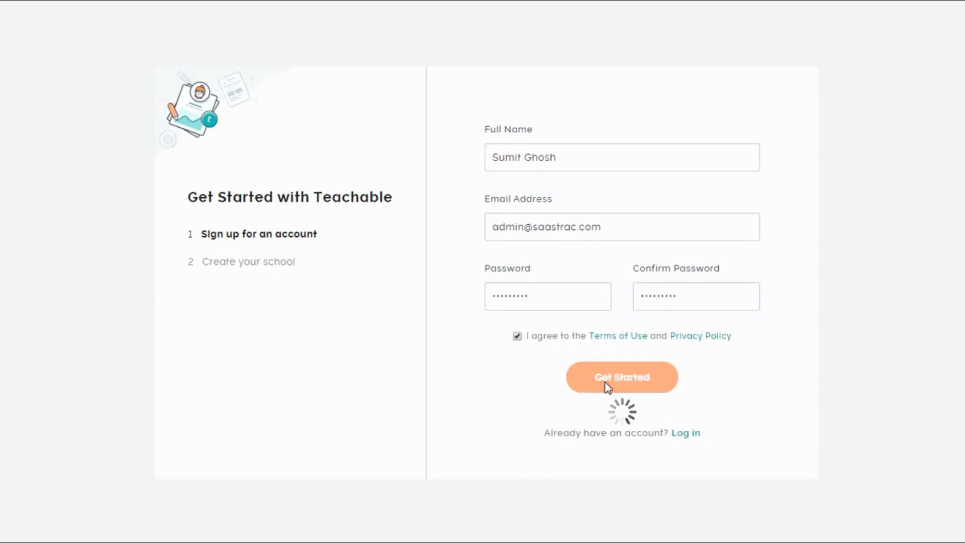
left_click(442, 290)
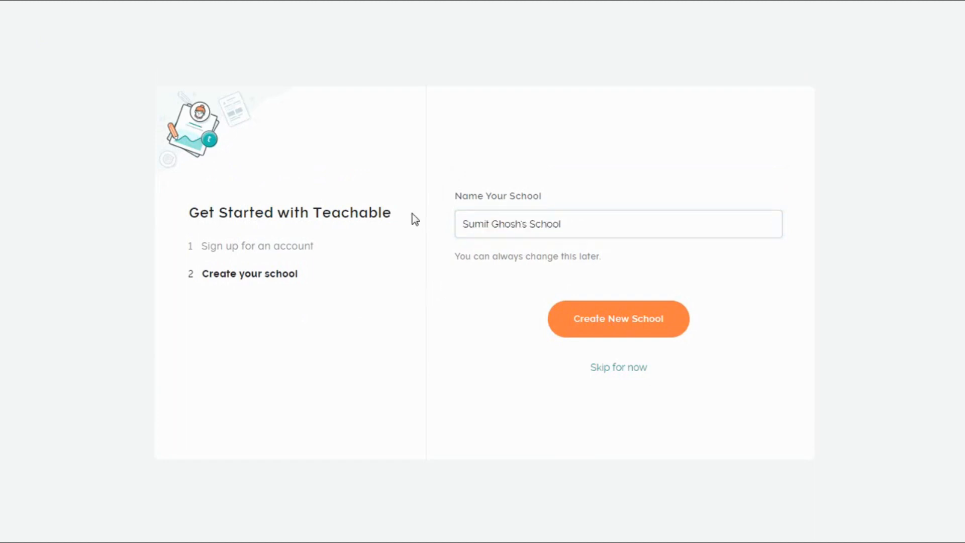
Create the new school, keeping the suggested school name
double_click(504, 226)
left_click(519, 221)
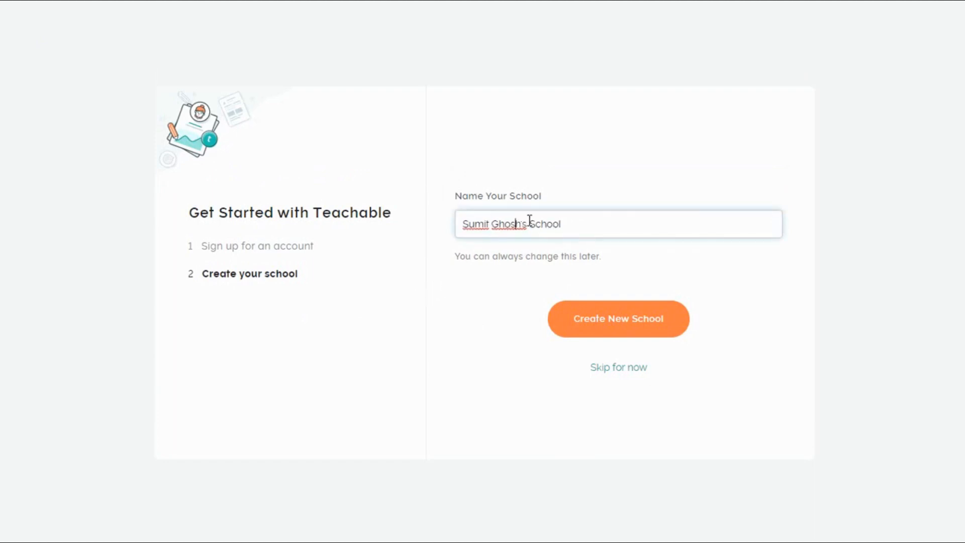
triple_click(538, 221)
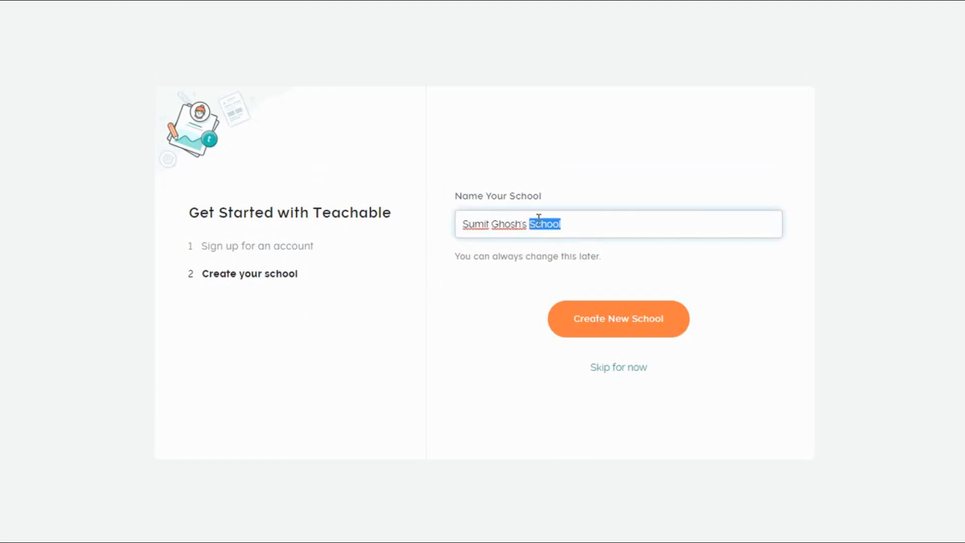
left_click(583, 317)
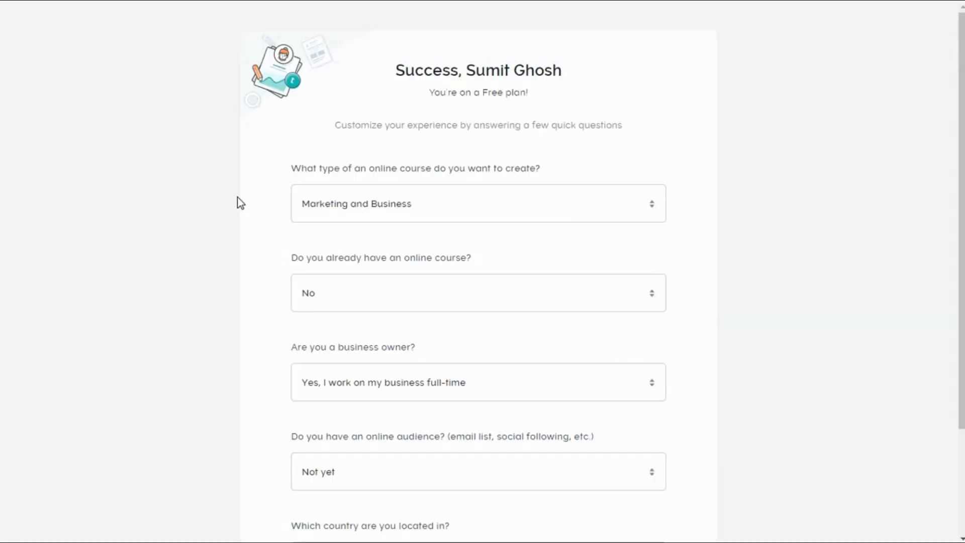
Answer the questionnaire with Marketing and Business, No, Yes, I work on my business full-time, and Not yet, and enter the school
left_click(411, 208)
left_click(411, 208)
left_click(360, 293)
left_click(361, 293)
left_click(352, 379)
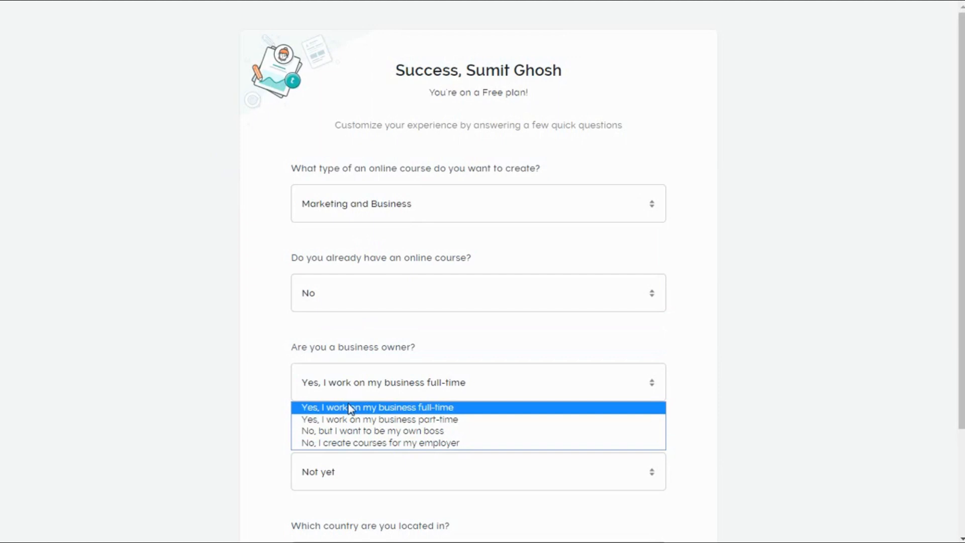
left_click(351, 408)
left_click(332, 468)
left_click(326, 486)
scroll(351, 473, "down", 3)
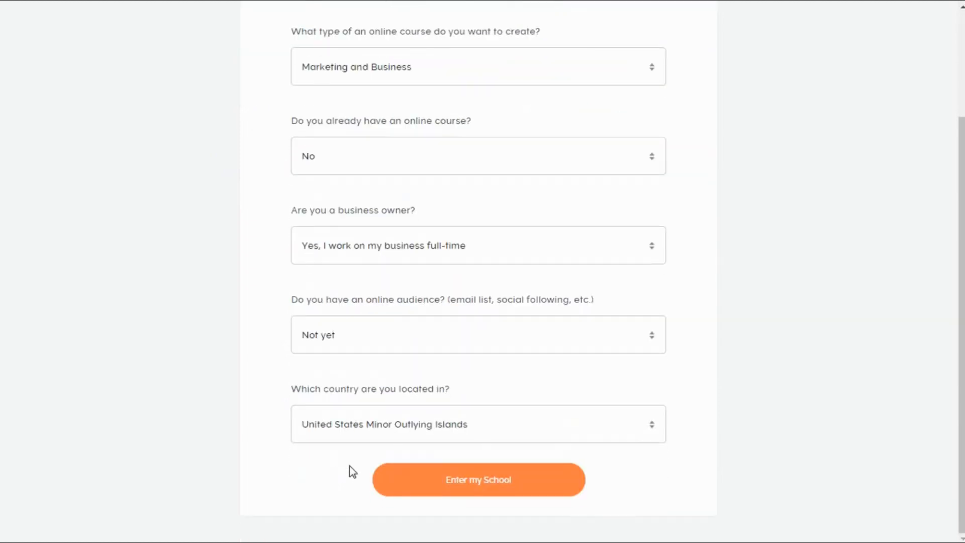
left_click(422, 485)
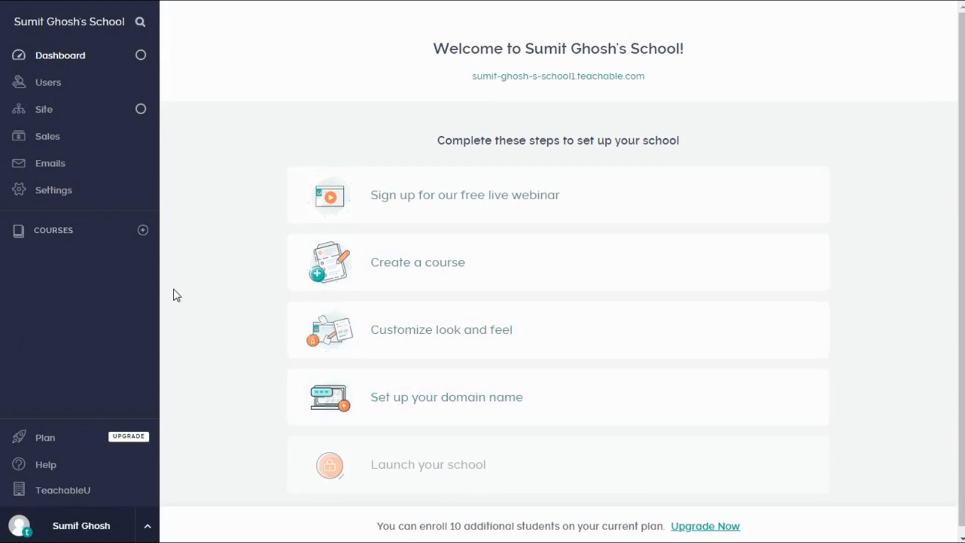
Open the school's user management and review the Students page
left_click(58, 91)
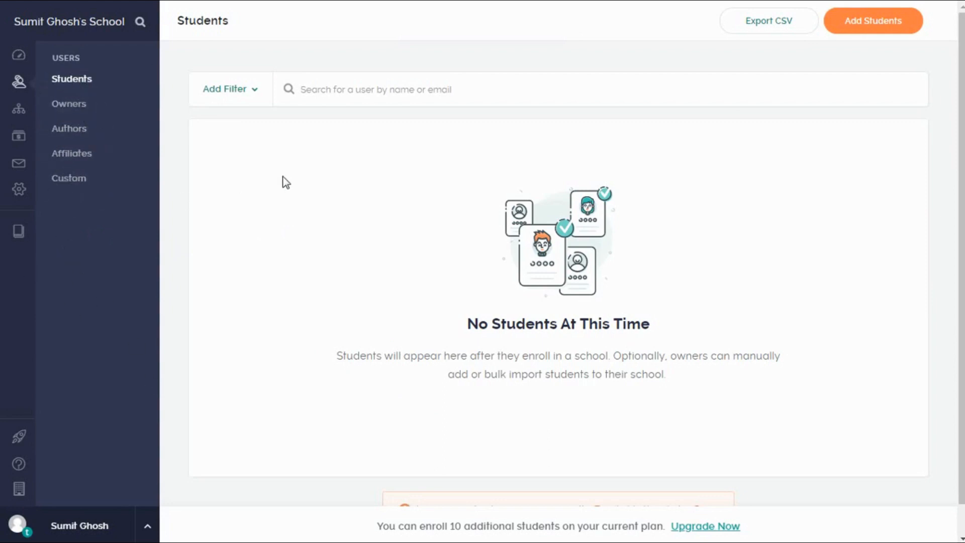
scroll(658, 314, "down", 1)
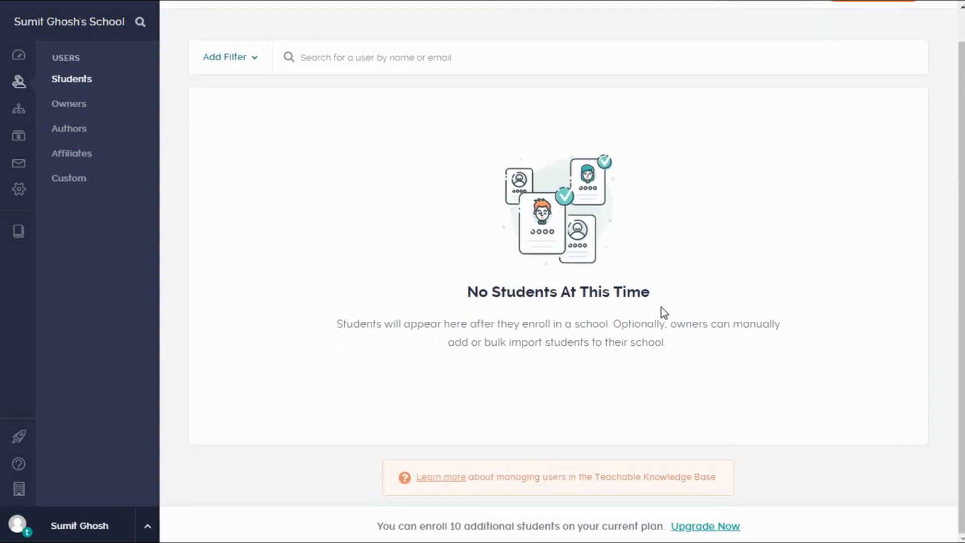
scroll(661, 313, "up", 1)
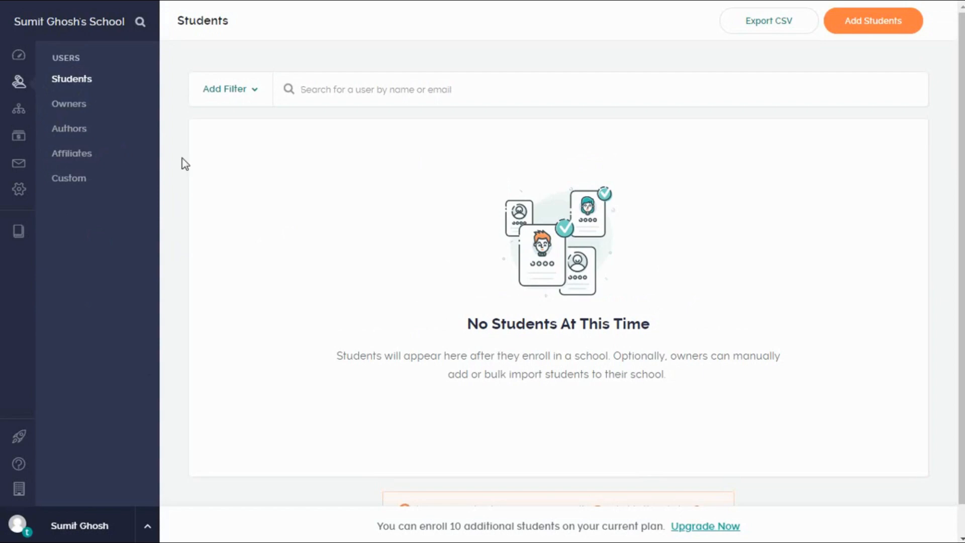
Open the site's Theme settings and look over the logo, background, font and color options
left_click(18, 110)
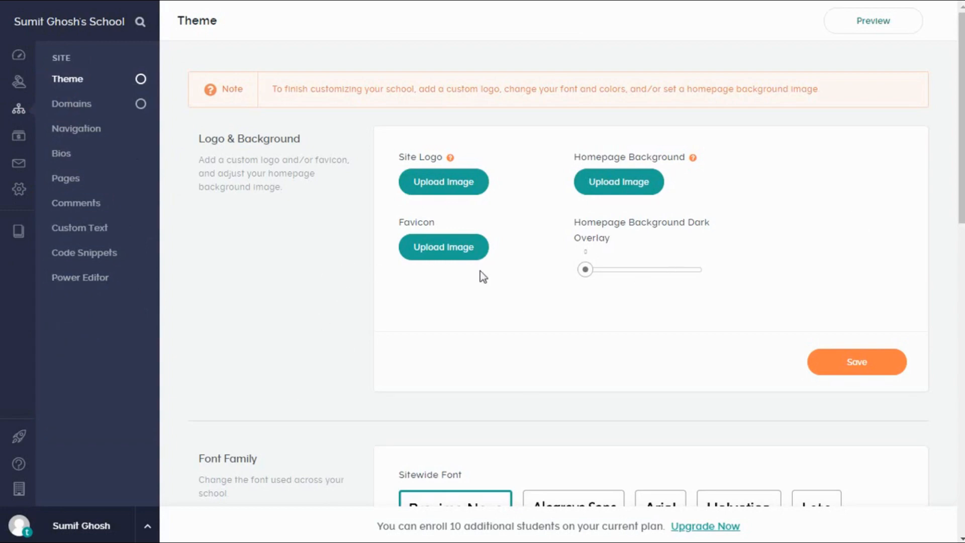
scroll(482, 277, "down", 10)
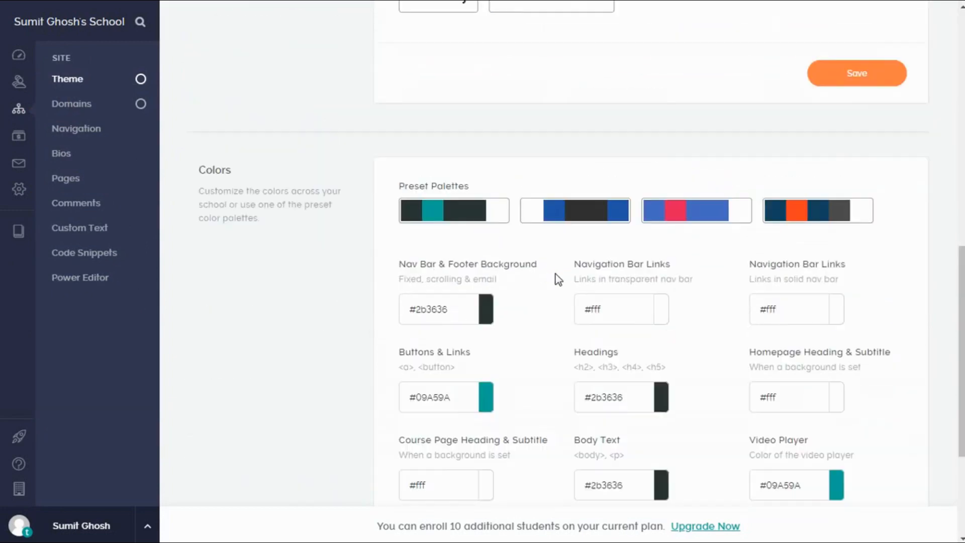
scroll(558, 279, "up", 10)
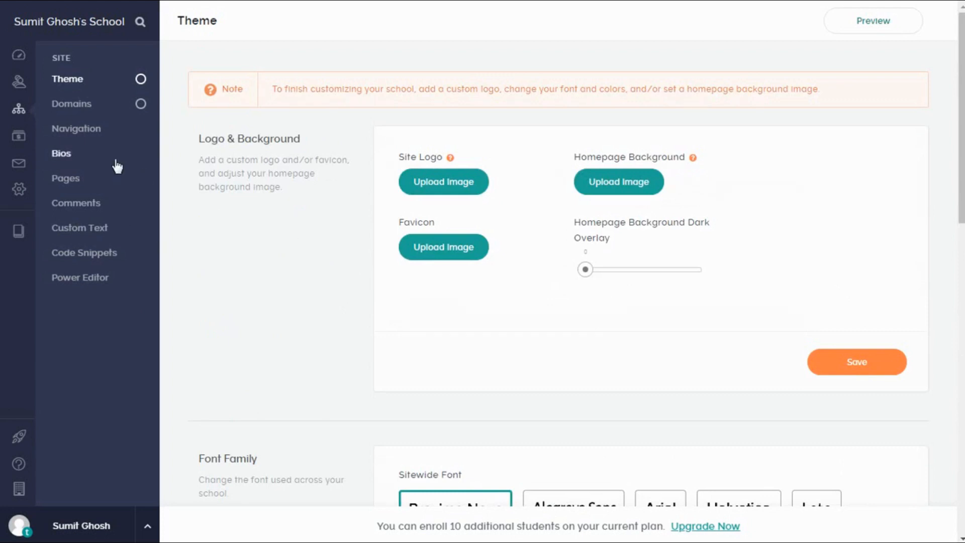
View the school's sales Transactions page and the Compose page for student emails
left_click(20, 136)
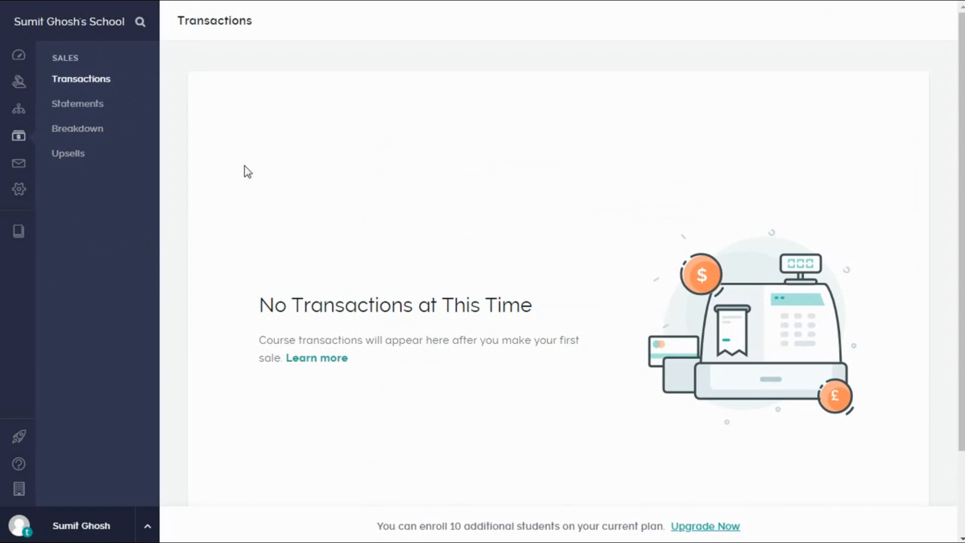
left_click(25, 165)
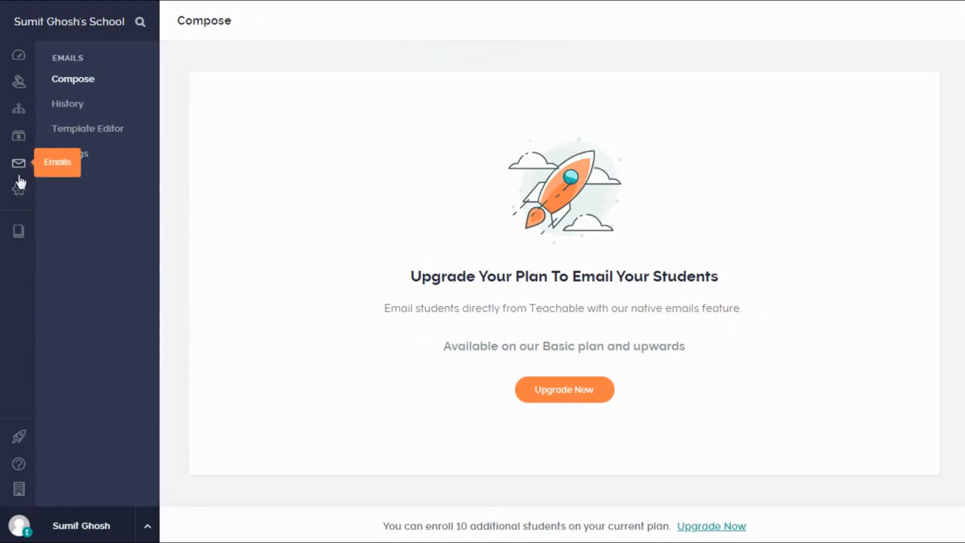
Review the school's General settings, including basic information, address, lectures, comments, blog and status
left_click(19, 189)
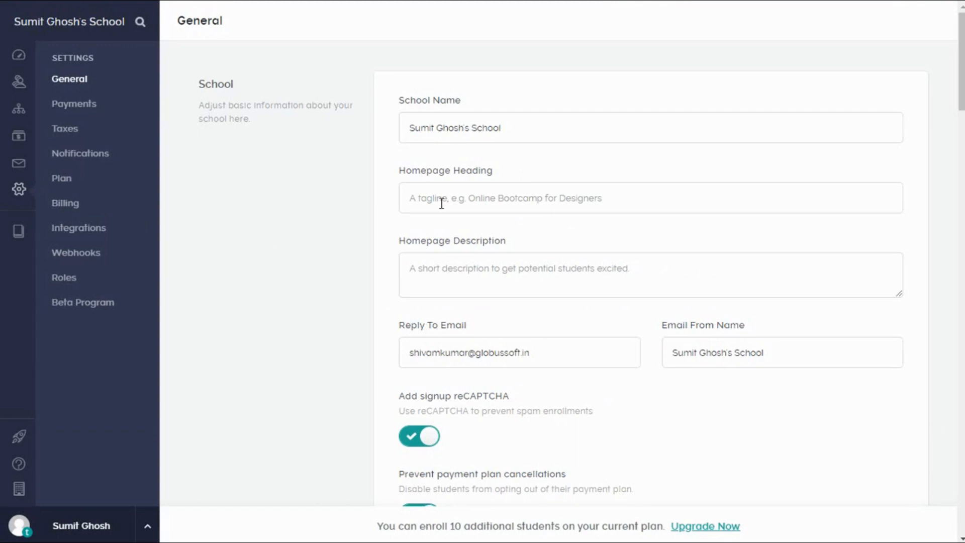
left_click(430, 268)
scroll(430, 268, "down", 6)
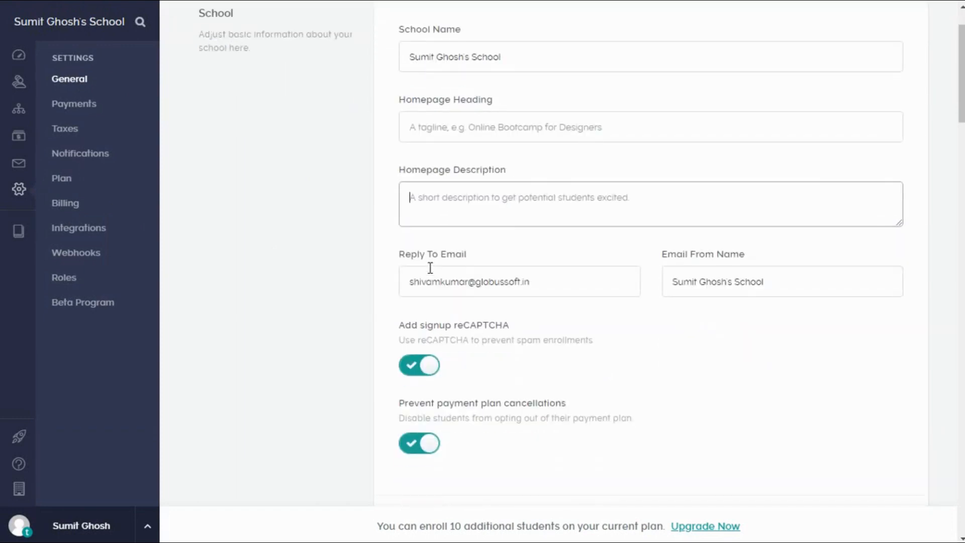
scroll(430, 268, "down", 8)
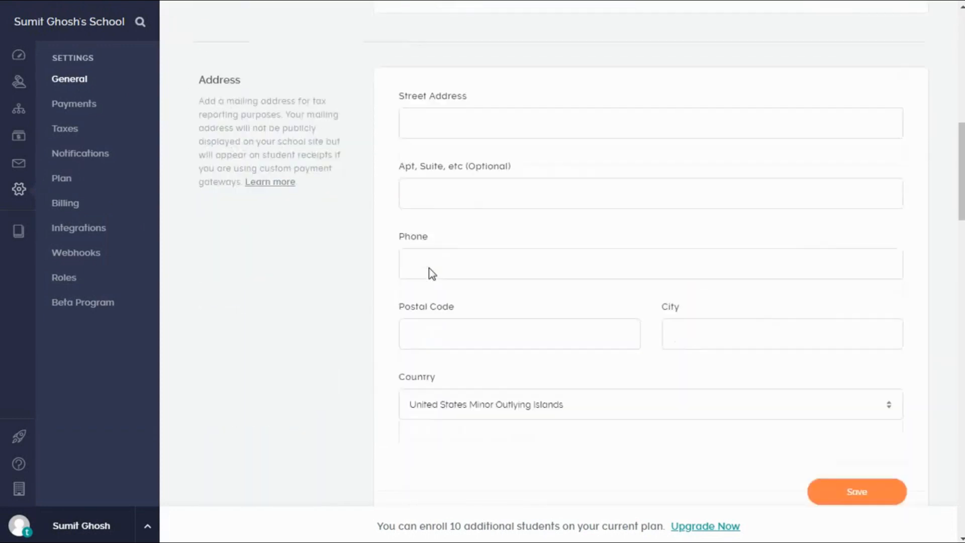
scroll(424, 272, "up", 2)
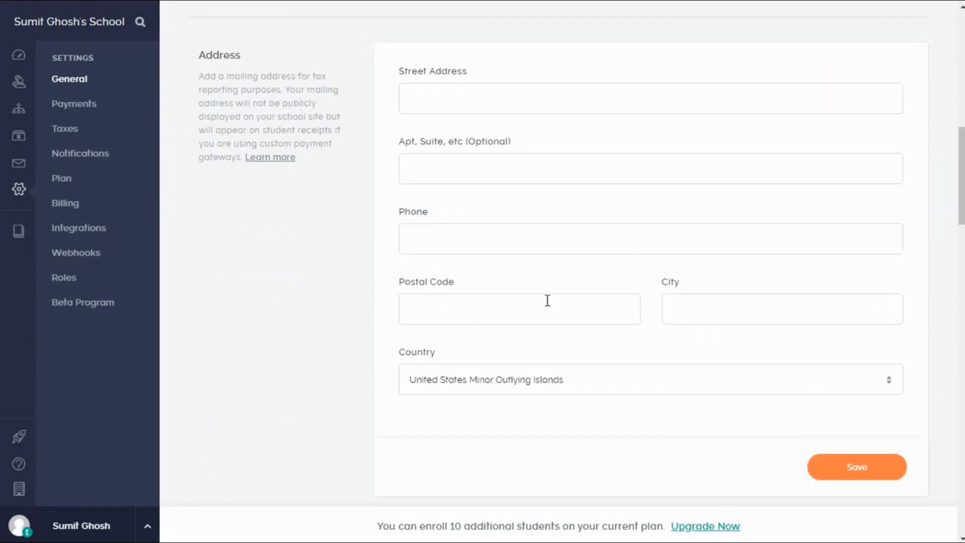
scroll(547, 300, "down", 7)
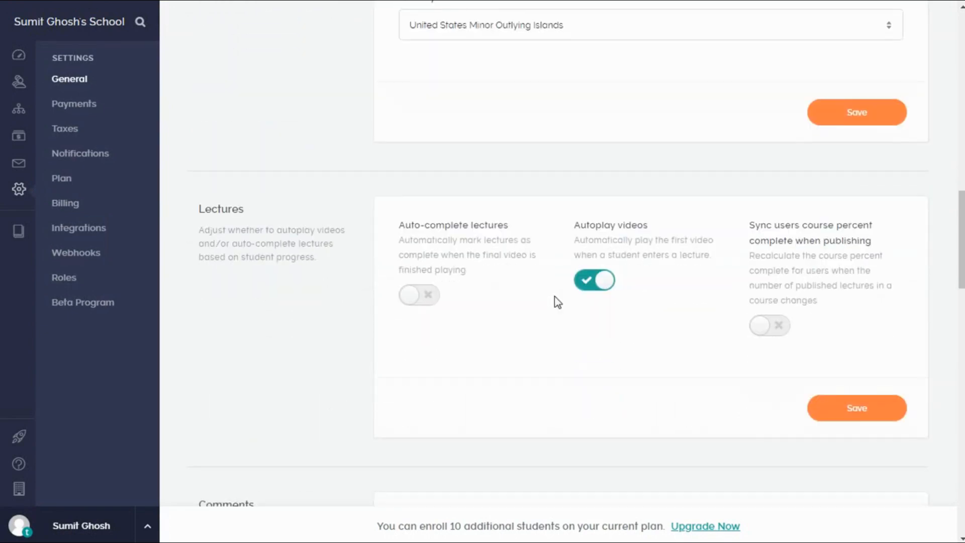
scroll(558, 301, "down", 8)
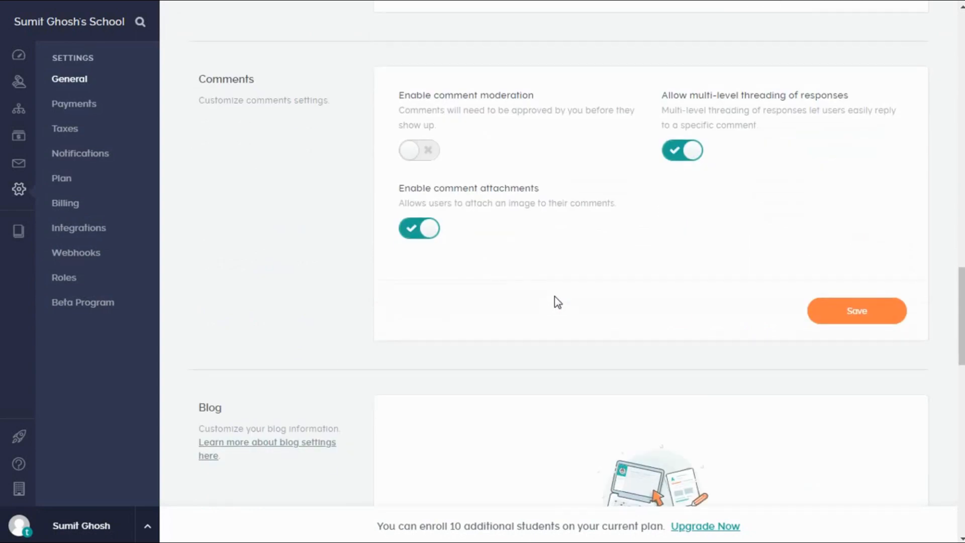
scroll(557, 302, "down", 7)
scroll(620, 208, "down", 7)
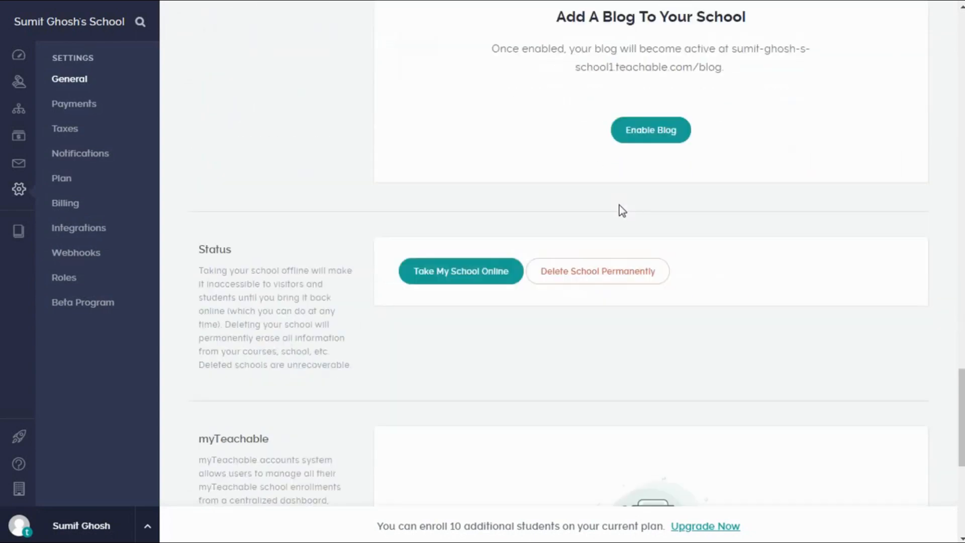
Review the myTeachable accounts section at the end of the General settings
scroll(622, 210, "down", 4)
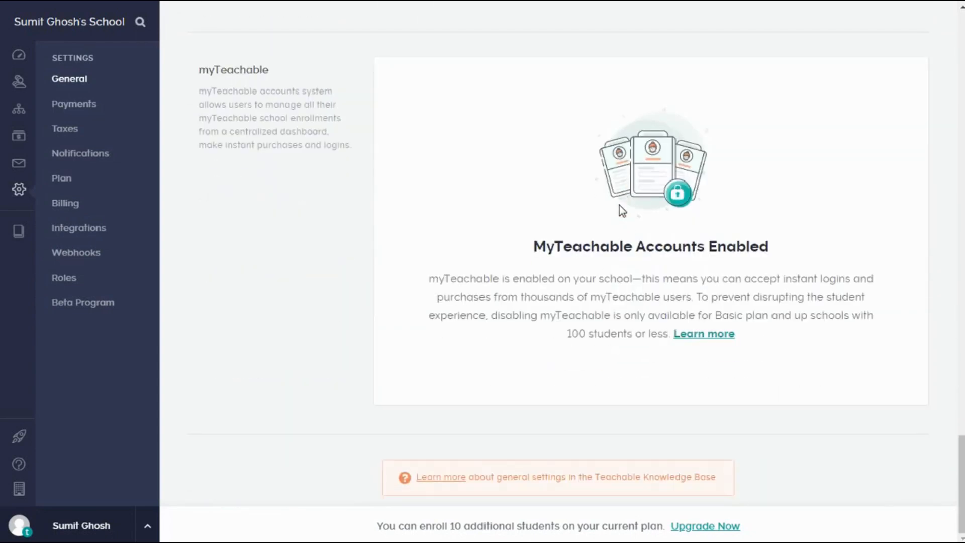
scroll(622, 210, "up", 20)
scroll(622, 210, "up", 20)
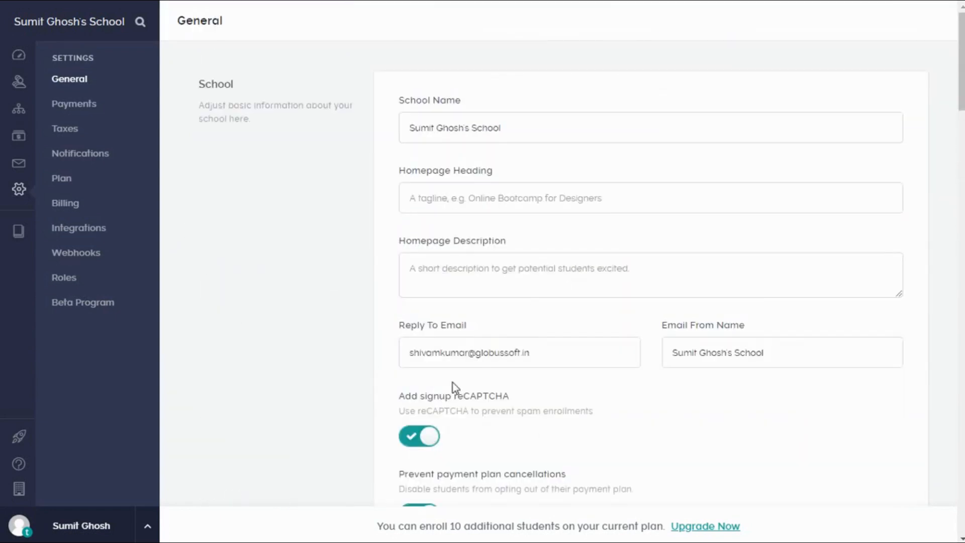
Open the school's Payments settings and examine the PayPal email field for collecting payments
left_click(71, 106)
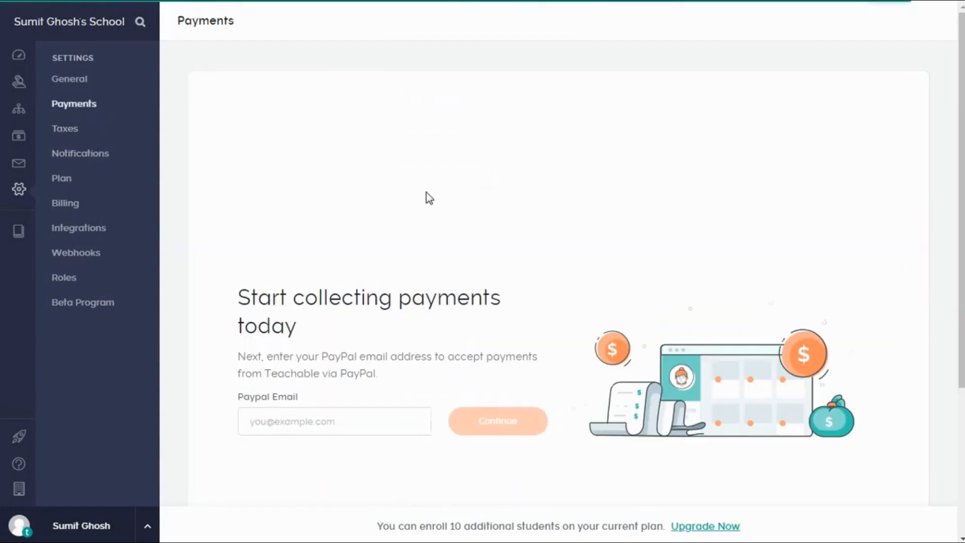
scroll(352, 258, "down", 2)
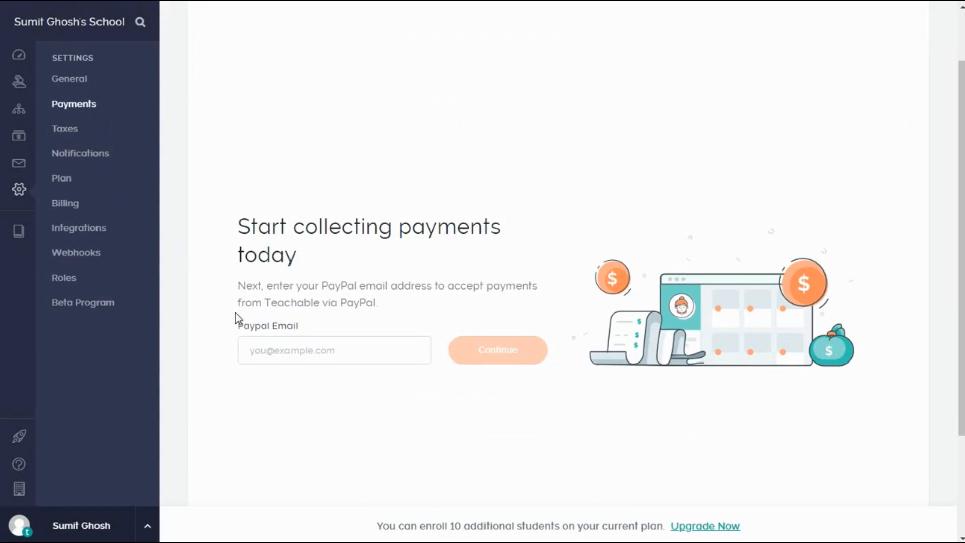
left_click_drag(255, 326, 251, 319)
left_click(261, 292)
left_click(310, 353)
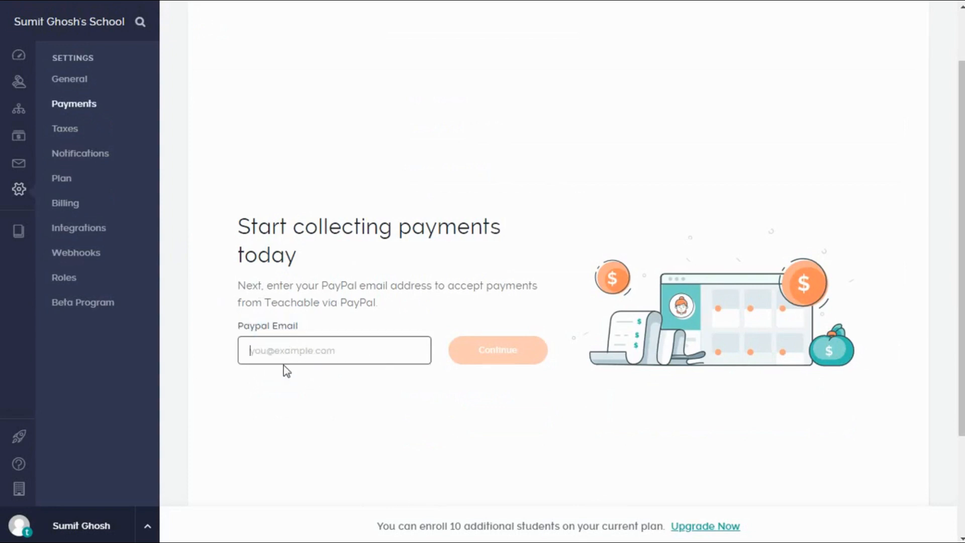
left_click(337, 327)
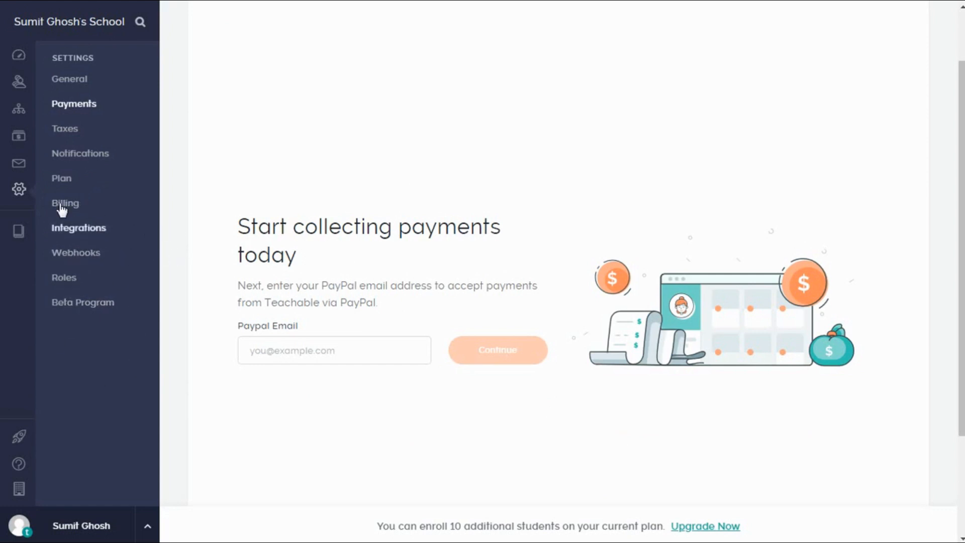
Start a new course from the school's Courses page and enter Marketing as its title
left_click(18, 240)
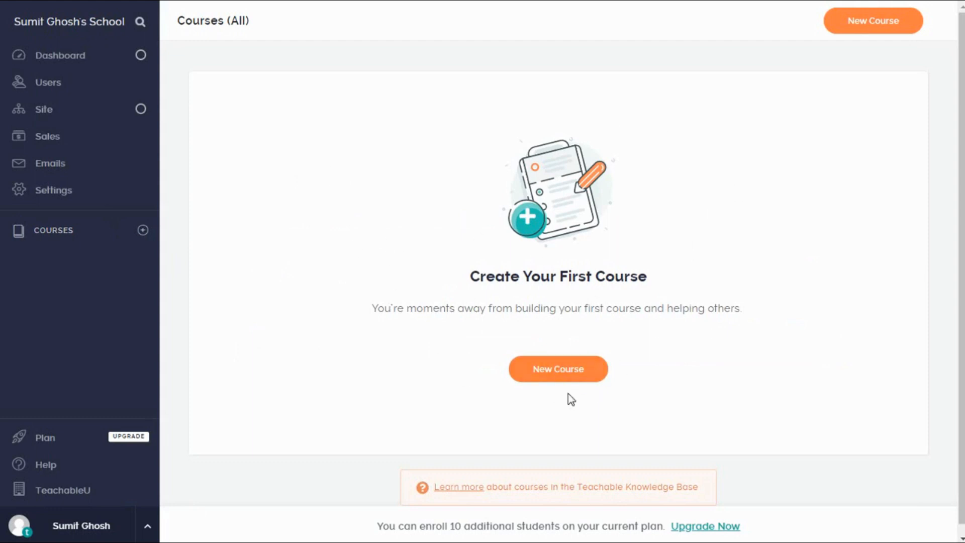
left_click(544, 378)
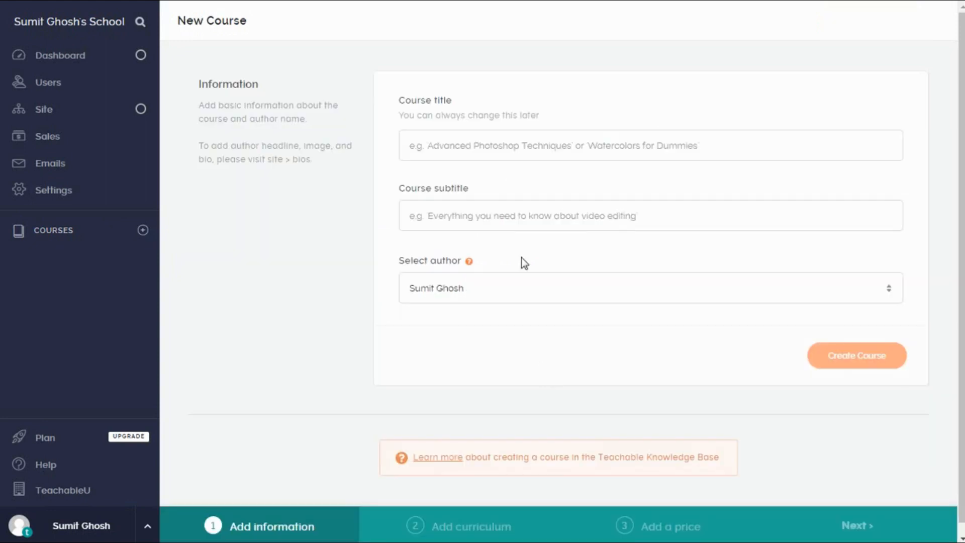
left_click(452, 141)
type("Marketing")
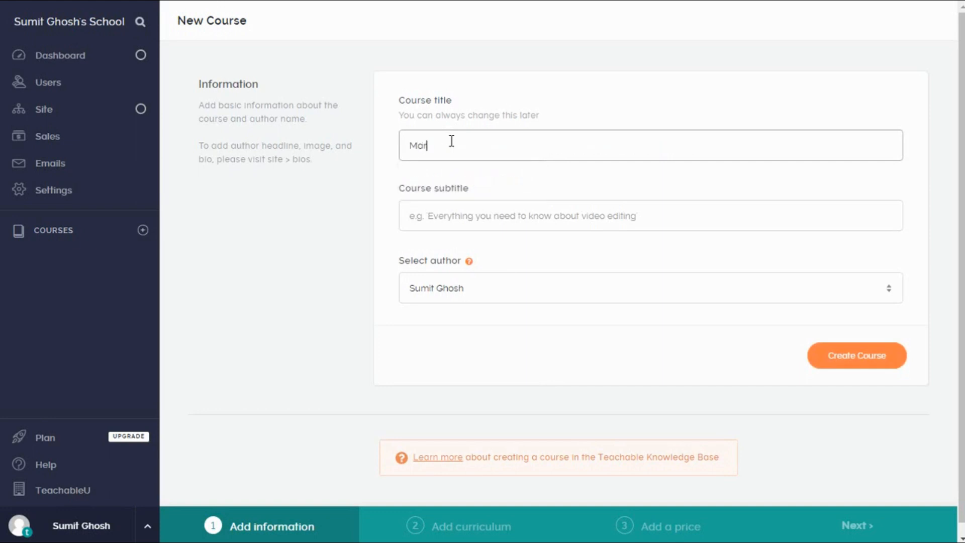
Set the course subtitle to Marketing and create the course
left_click(434, 217)
type("Mod")
key("BackSpace")
key("BackSpace")
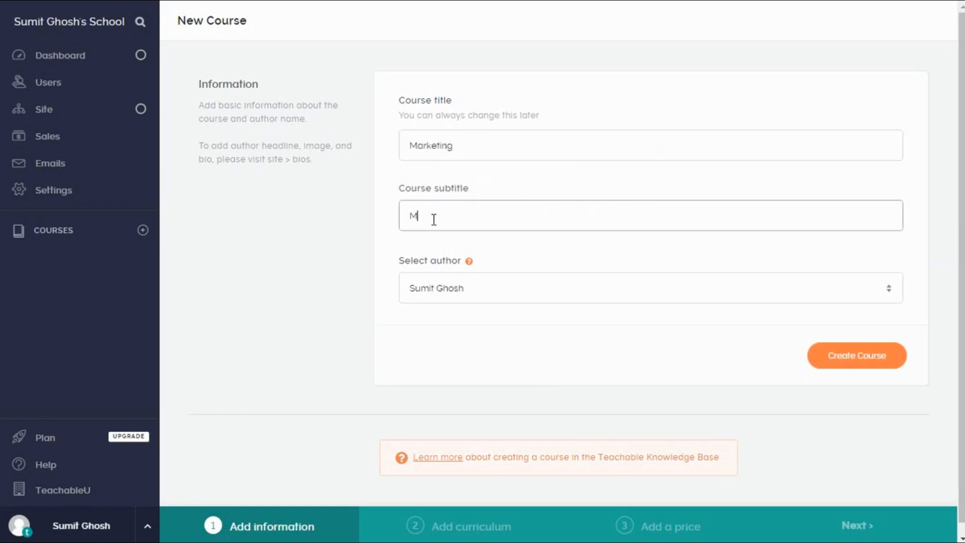
type("arketing")
left_click(861, 366)
scroll(638, 414, "down", 1)
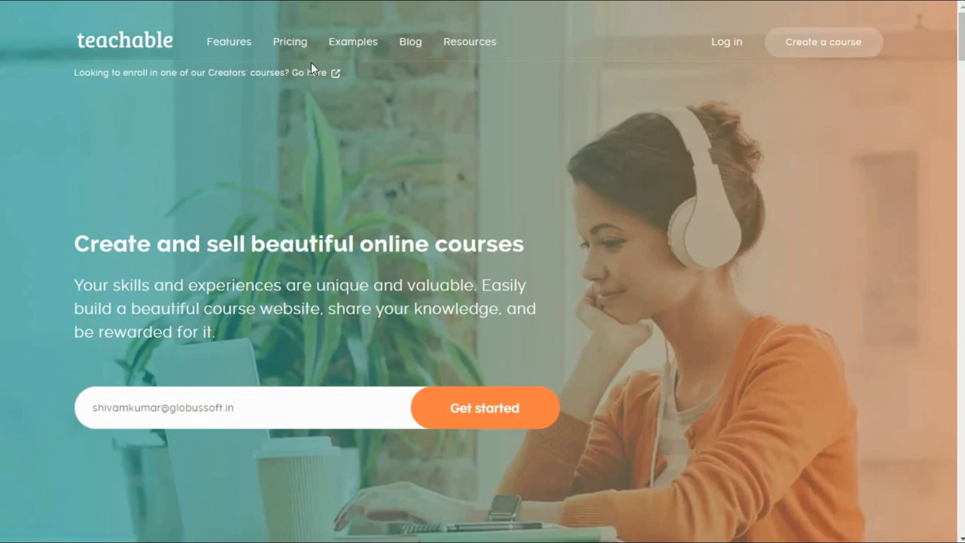
Open Teachable's public pricing page and review the Basic, Professional and Business annual plans, their features and the payment FAQs
scroll(395, 208, "down", 2)
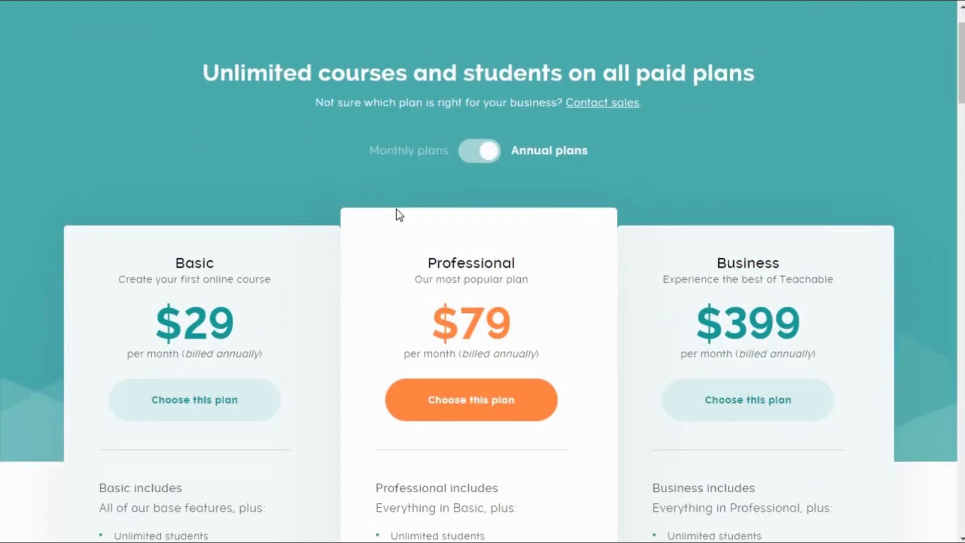
scroll(396, 213, "down", 3)
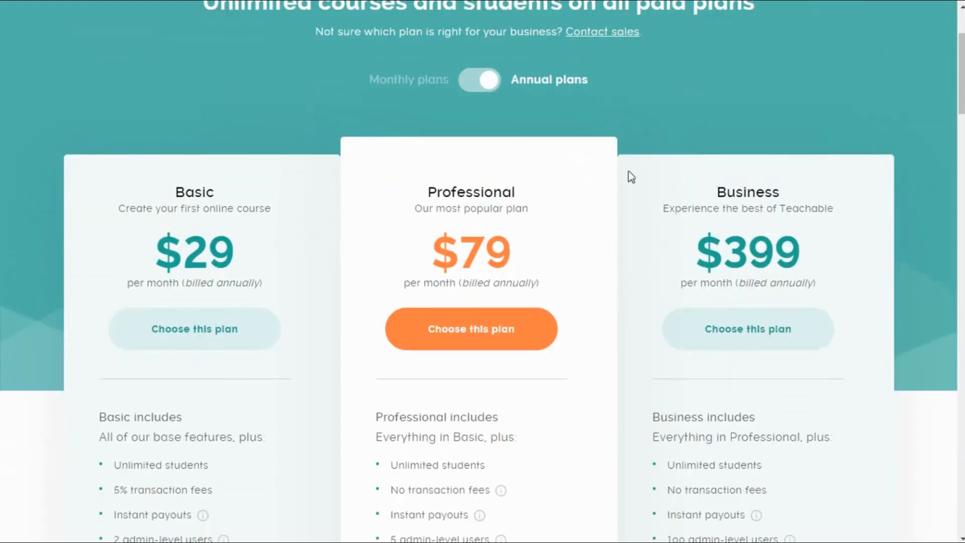
scroll(532, 211, "down", 3)
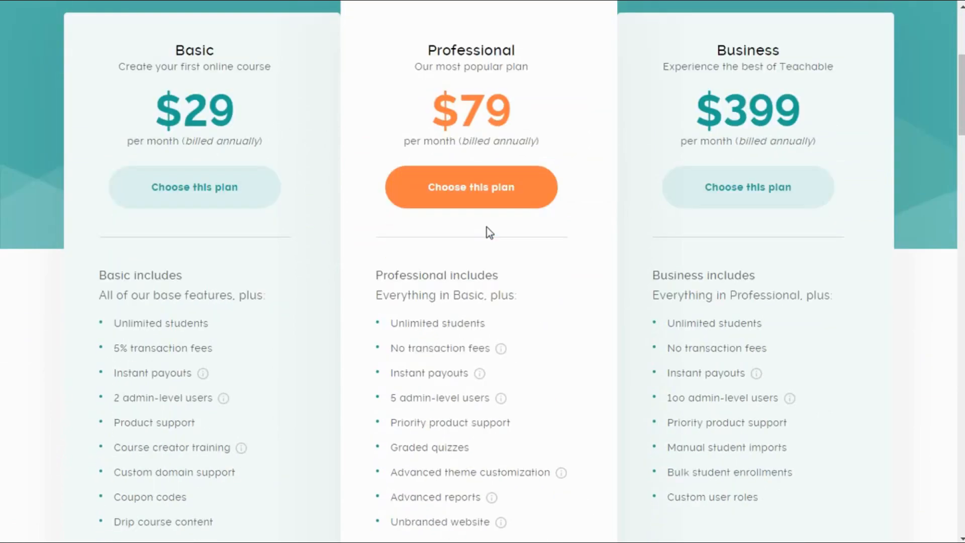
scroll(486, 228, "down", 3)
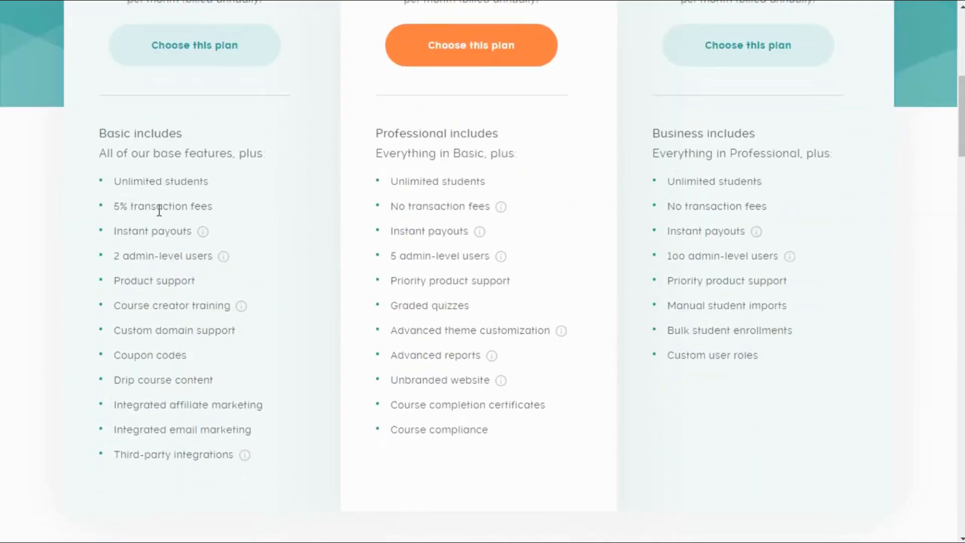
scroll(702, 333, "down", 3)
scroll(681, 288, "down", 15)
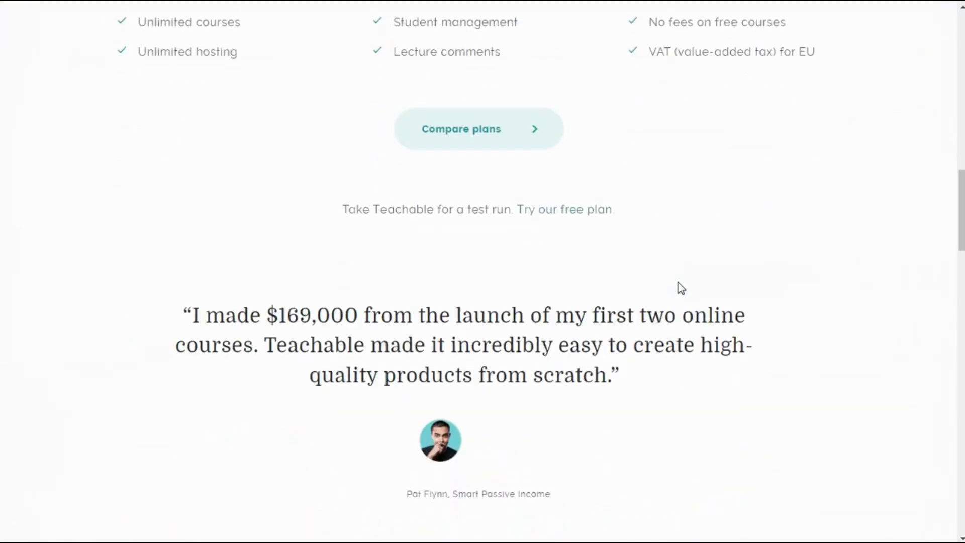
scroll(681, 288, "down", 18)
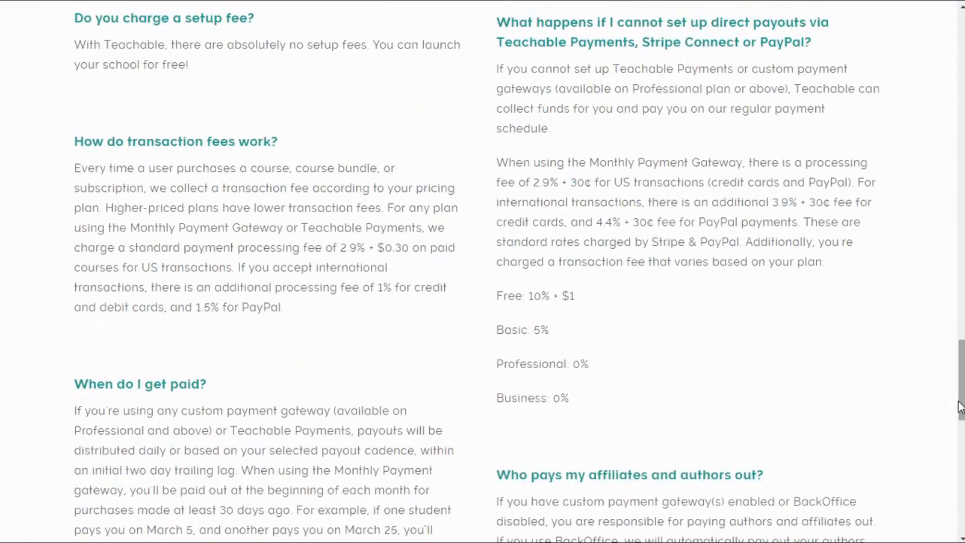
left_click_drag(961, 404, 961, 75)
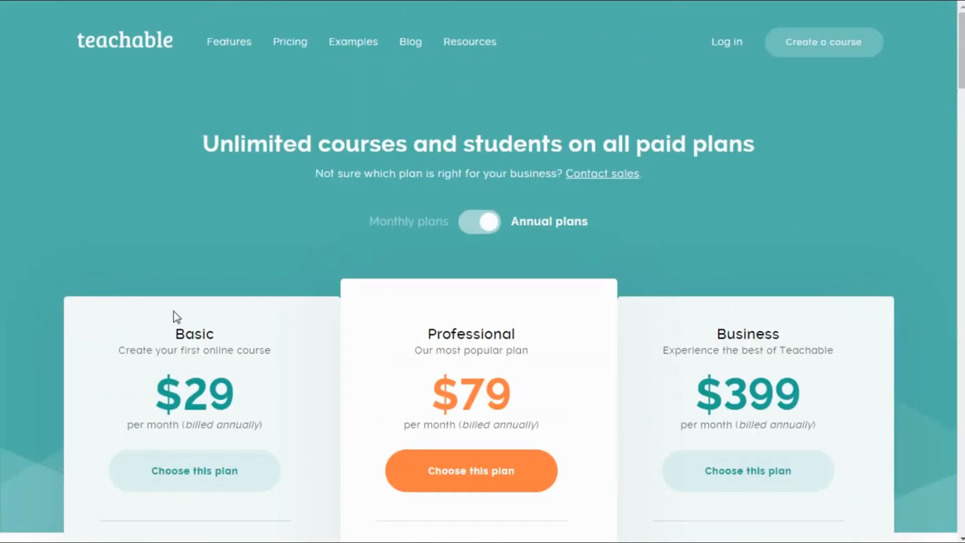